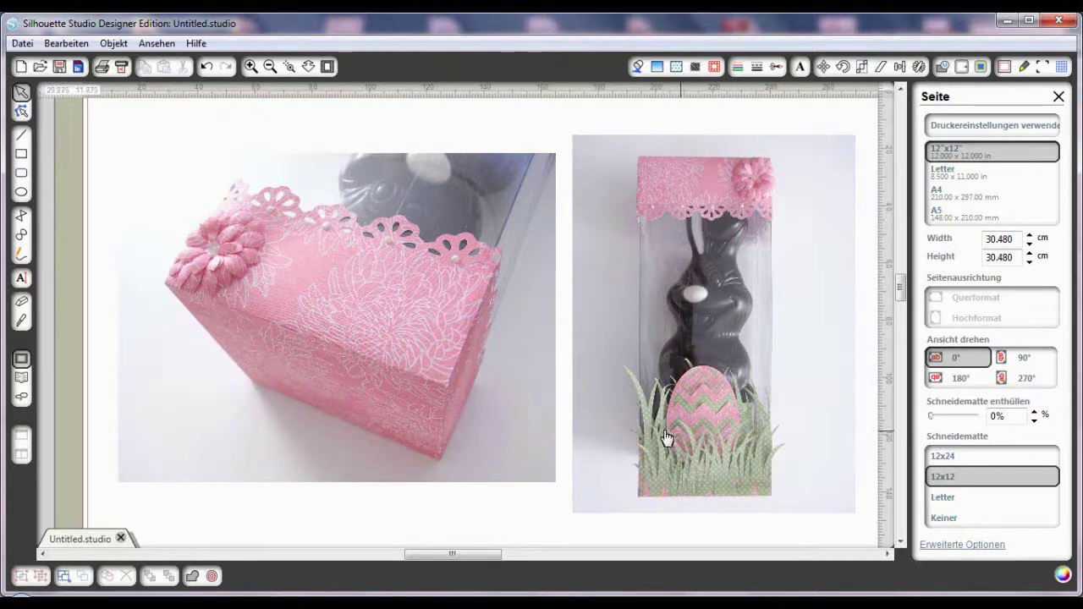
Delete both box photos from the page
{"action": "left_click", "coordinate": [387, 282]}
{"action": "key", "text": "Delete"}
{"action": "left_click", "coordinate": [706, 375]}
{"action": "key", "text": "Delete"}
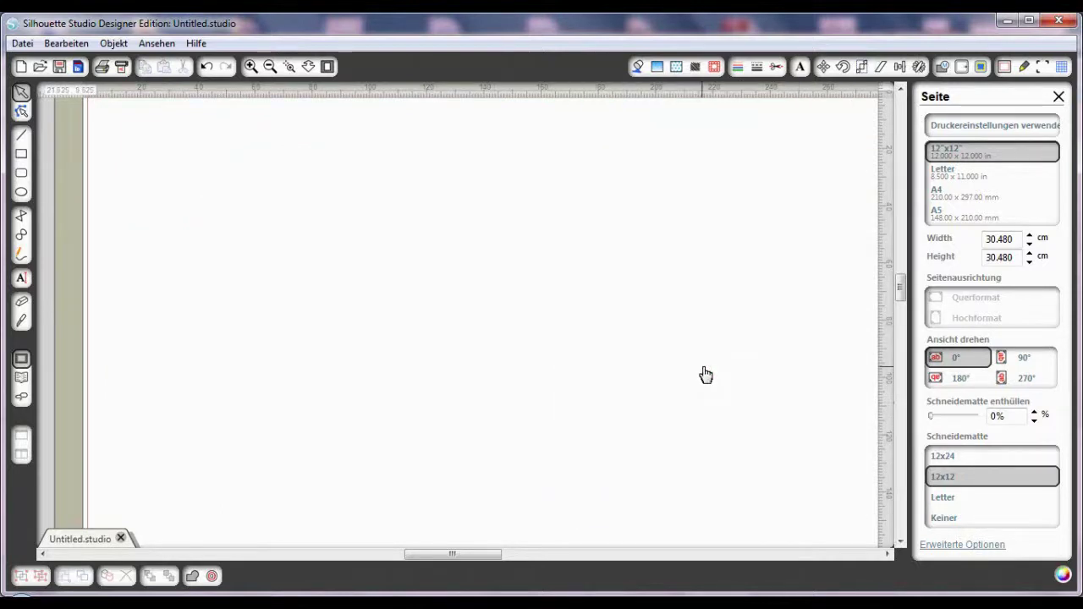
Draw a rectangle about 7.75 cm wide and 9.25 cm high near the page's upper-left corner
{"action": "left_click_drag", "start_coordinate": [451, 552], "coordinate": [443, 554]}
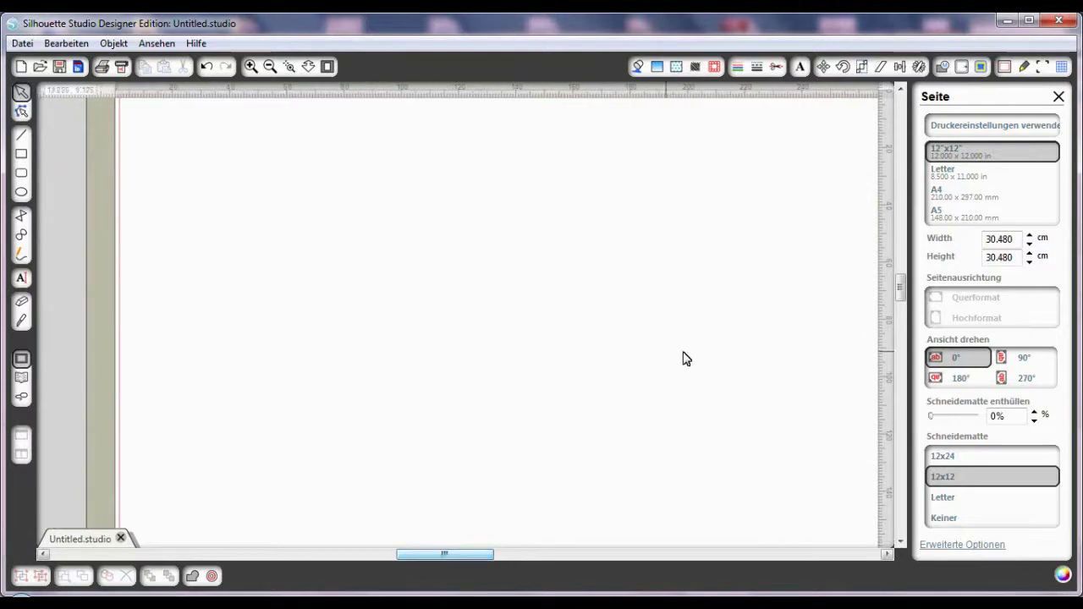
{"action": "scroll", "coordinate": [855, 397], "scroll_direction": "up", "scroll_amount": 3}
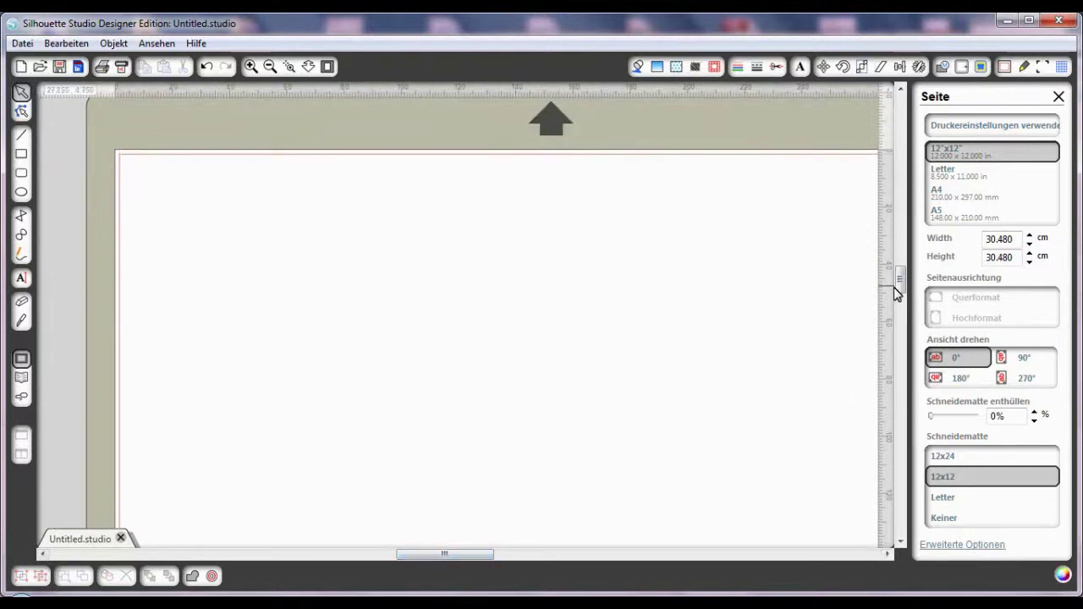
{"action": "scroll", "coordinate": [896, 288], "scroll_direction": "up", "scroll_amount": 1}
{"action": "left_click_drag", "start_coordinate": [451, 555], "coordinate": [464, 556]}
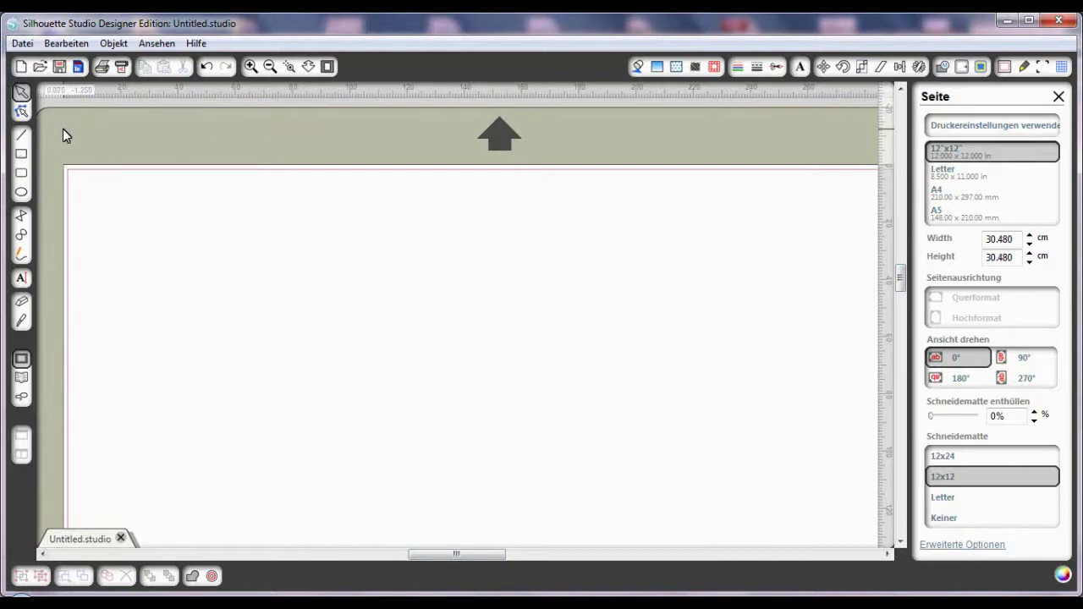
{"action": "left_click", "coordinate": [21, 155]}
{"action": "left_click_drag", "start_coordinate": [155, 228], "coordinate": [372, 492]}
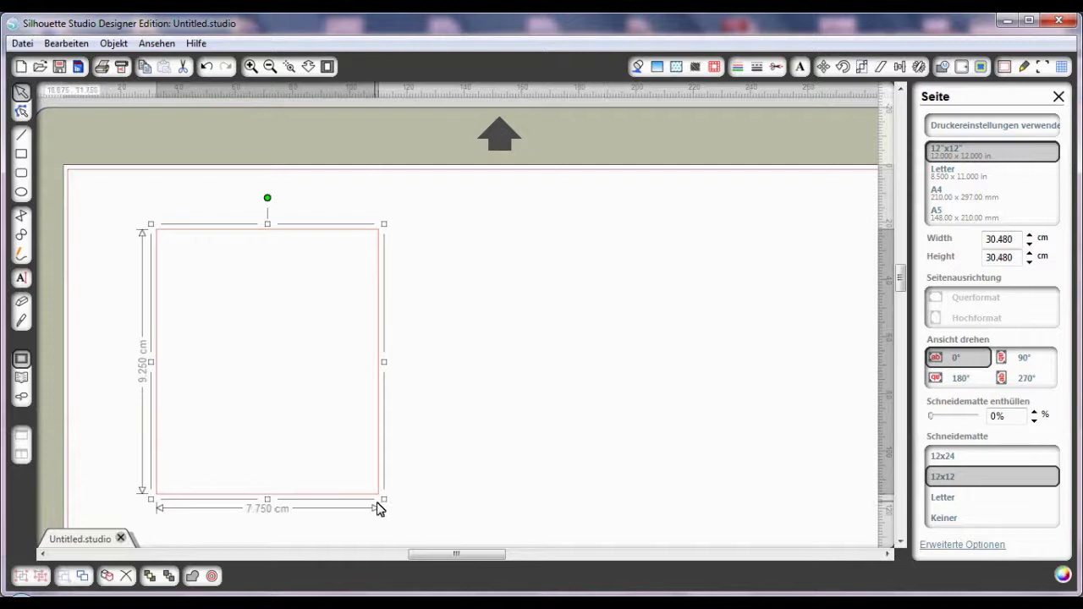
Scale the rectangle to 7.8 cm wide and 9.1 cm high and move it further into the page
{"action": "left_click", "coordinate": [863, 67]}
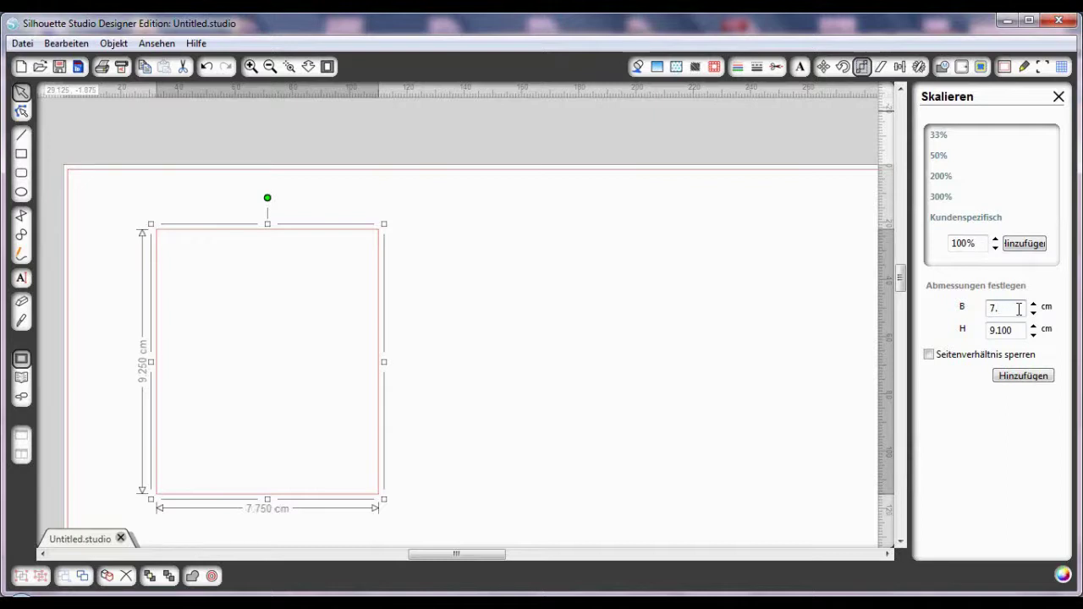
{"action": "key", "text": "Return"}
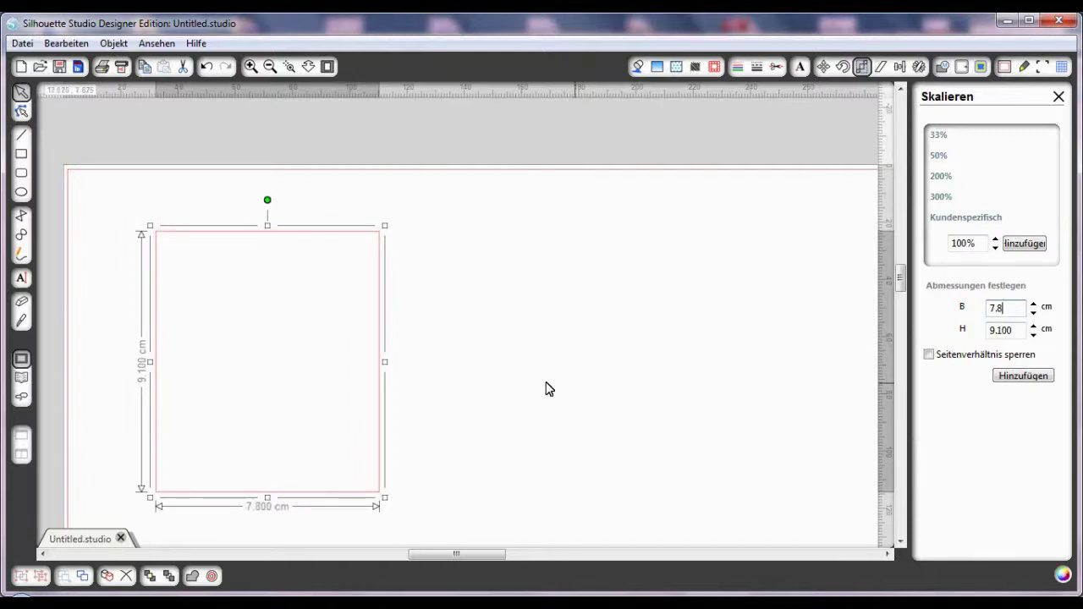
{"action": "left_click", "coordinate": [586, 389]}
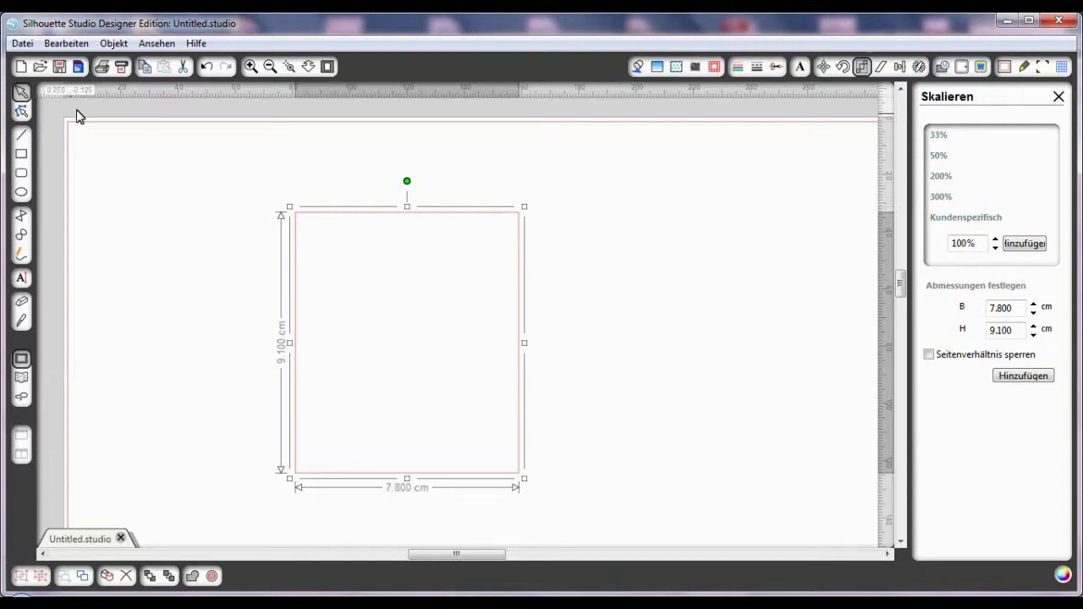
Add a vertical strip 2.5 cm wide and 9.6 cm high against the rectangle's right edge
{"action": "left_click", "coordinate": [22, 154]}
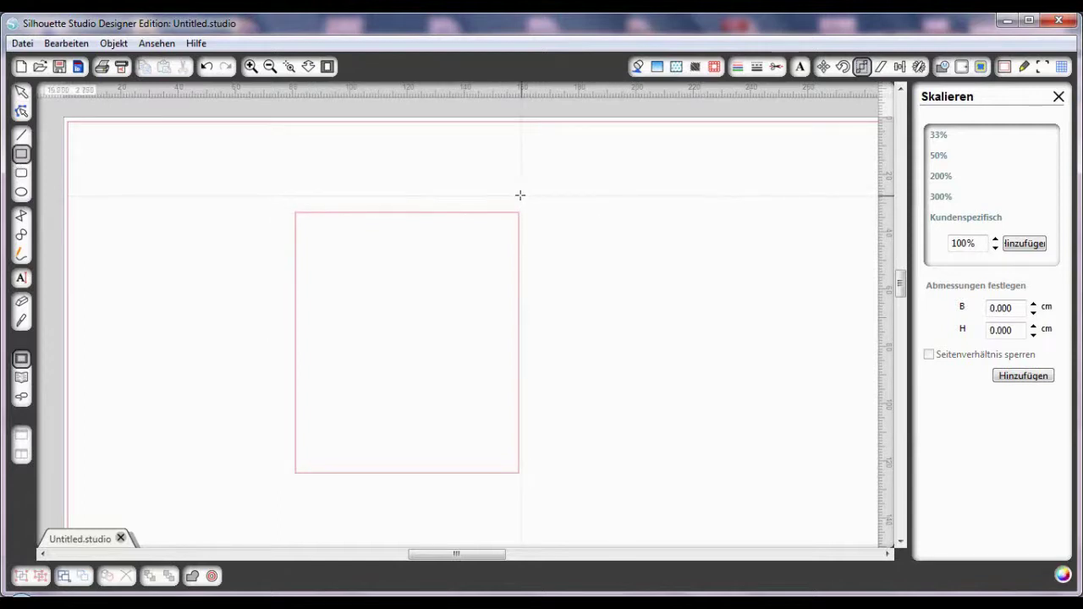
{"action": "left_click_drag", "start_coordinate": [518, 195], "coordinate": [587, 474]}
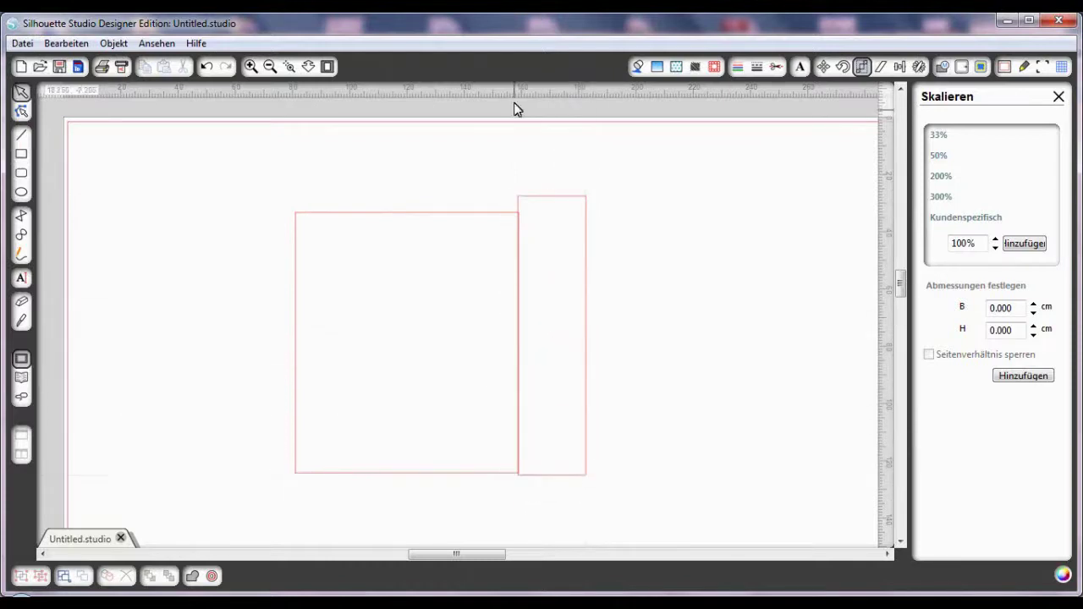
{"action": "left_click", "coordinate": [560, 200]}
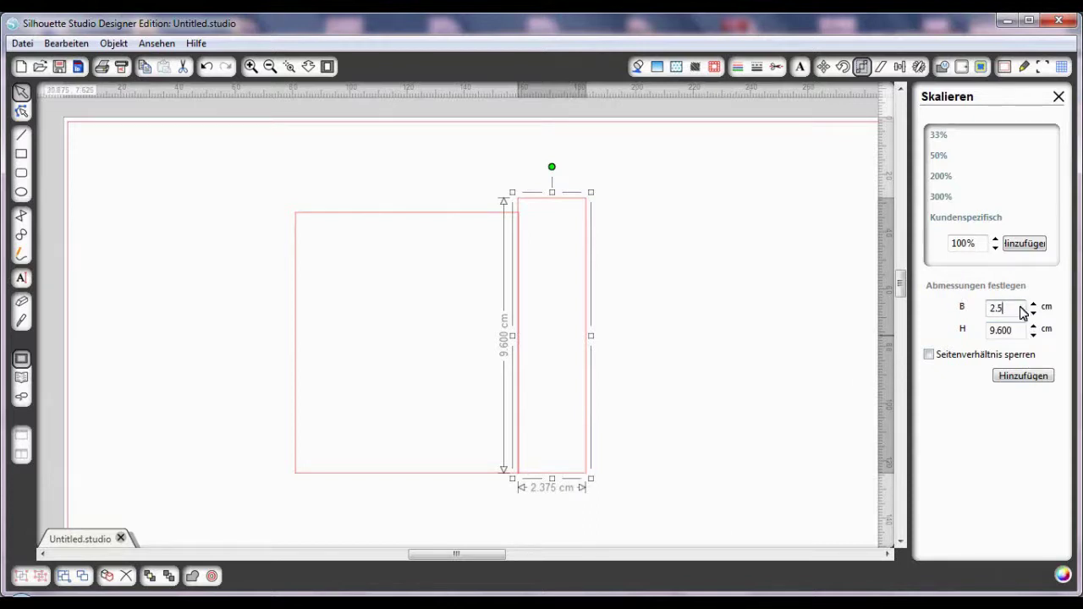
{"action": "key", "text": "Return"}
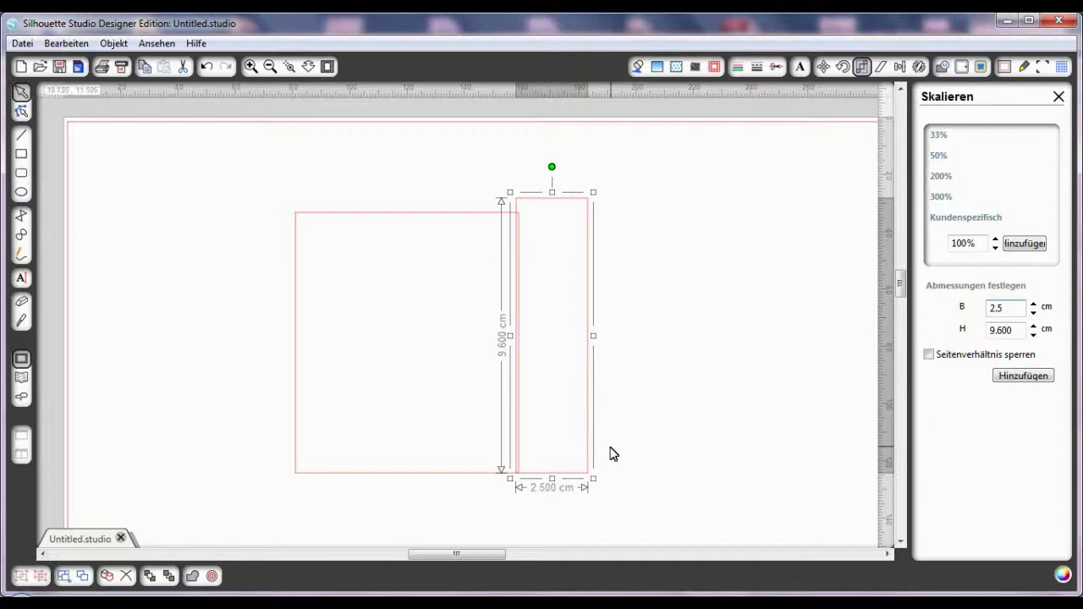
{"action": "left_click_drag", "start_coordinate": [585, 476], "coordinate": [590, 480]}
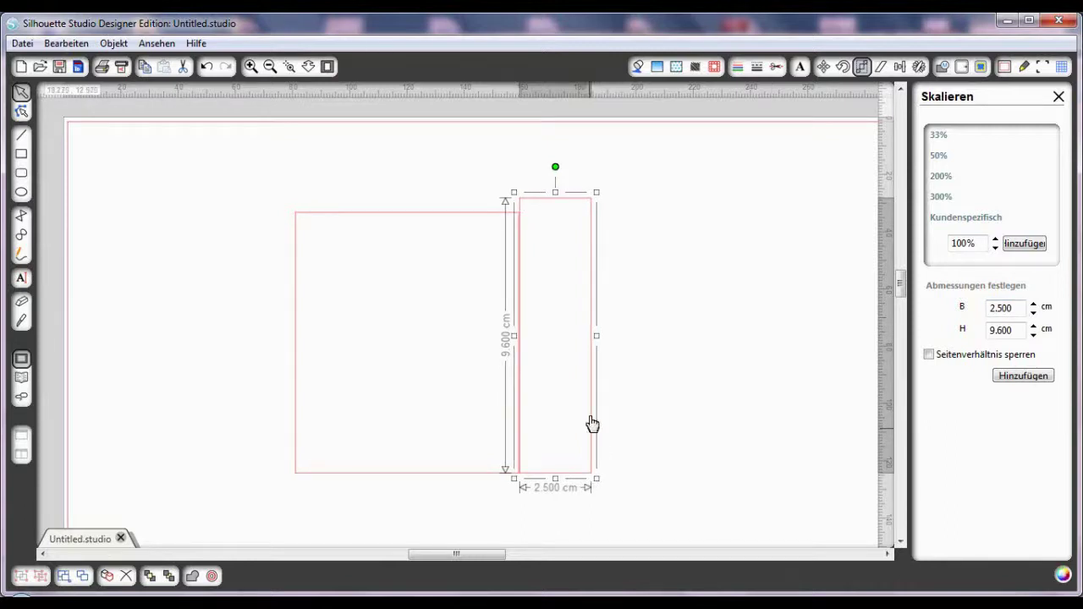
Duplicate the vertical strip and place the copy against the main rectangle's left edge
{"action": "right_click", "coordinate": [570, 478]}
{"action": "left_click", "coordinate": [617, 224]}
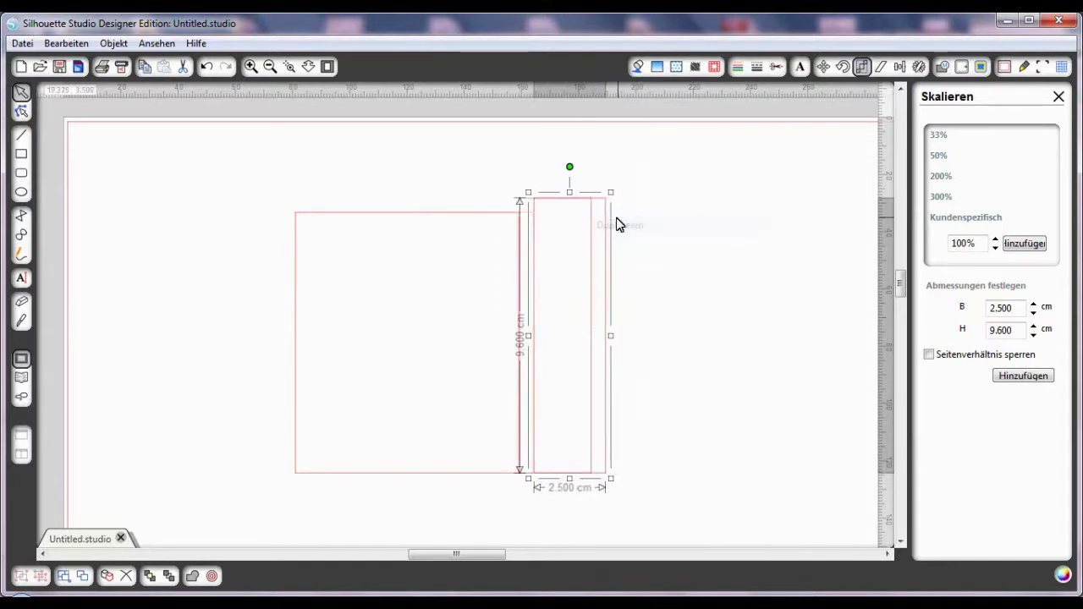
{"action": "left_click_drag", "start_coordinate": [612, 266], "coordinate": [300, 281]}
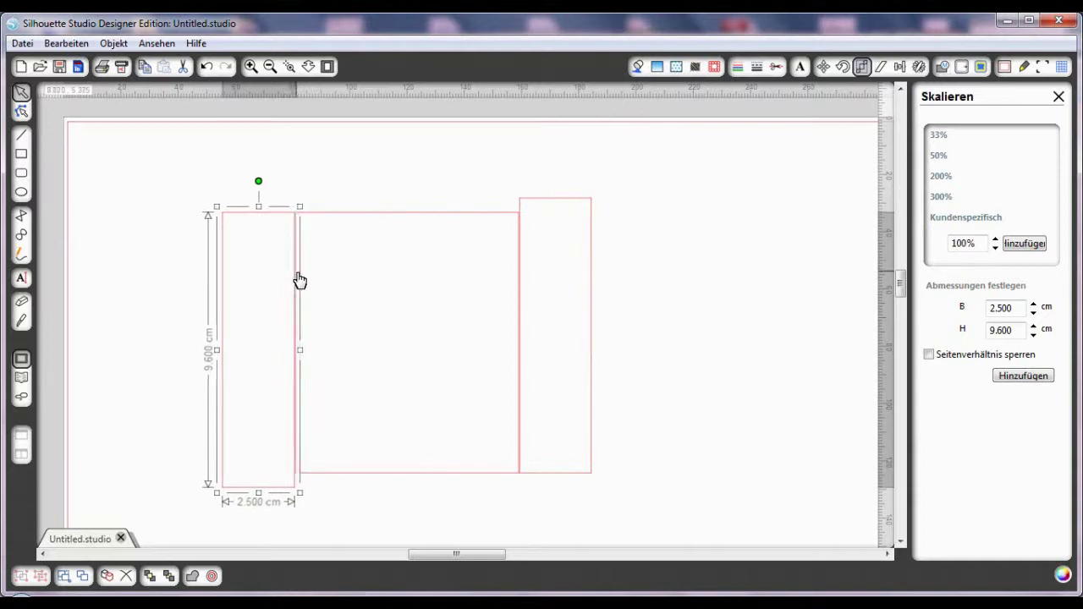
{"action": "left_click", "coordinate": [682, 309]}
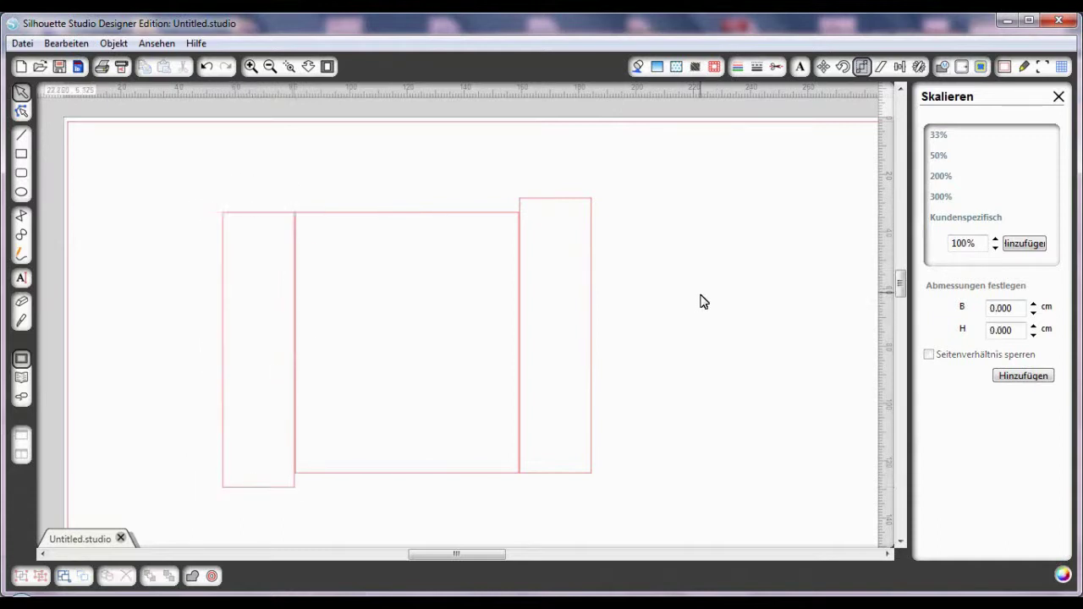
Add horizontal strips 8.3 cm wide and 2.5 cm high along the main rectangle's upper and lower edges
{"action": "left_click", "coordinate": [19, 155]}
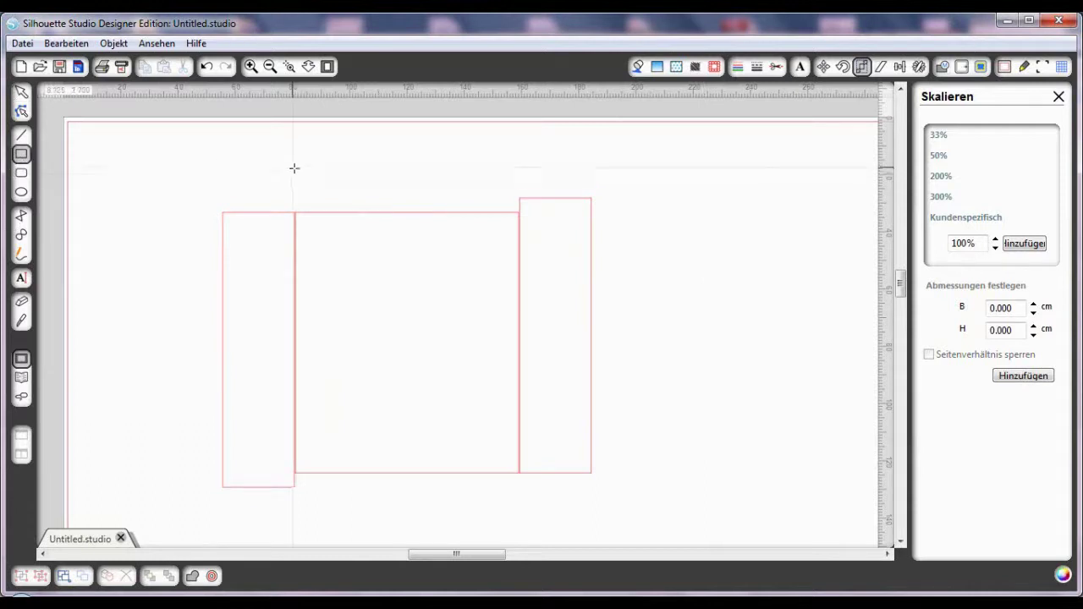
{"action": "mouse_move", "coordinate": [294, 162]}
{"action": "left_mouse_down"}
{"action": "mouse_move", "coordinate": [297, 211]}
{"action": "mouse_move", "coordinate": [520, 215]}
{"action": "left_mouse_up"}
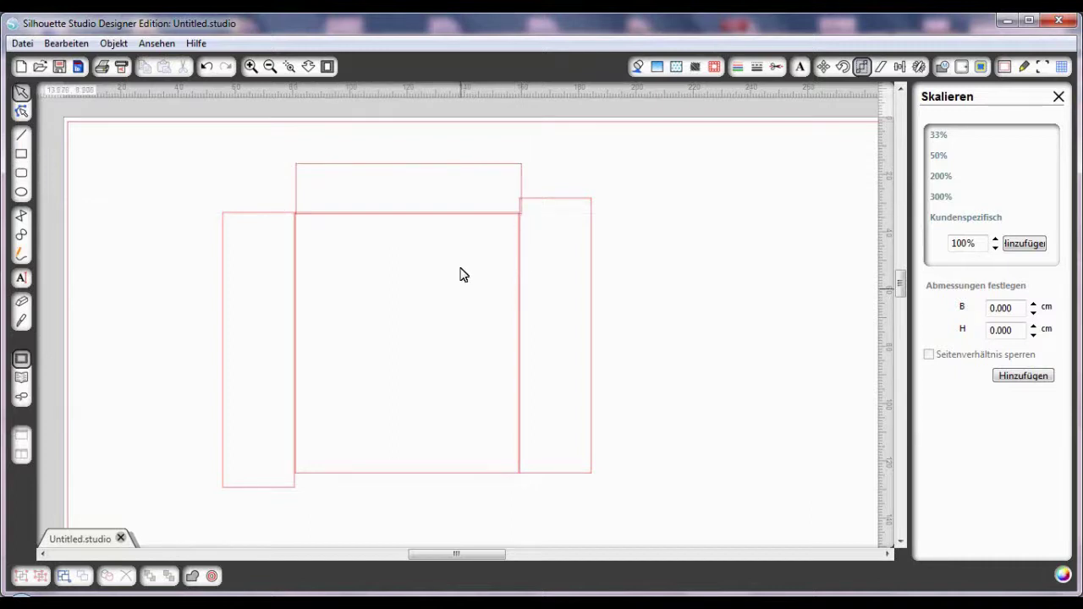
{"action": "left_click", "coordinate": [439, 171]}
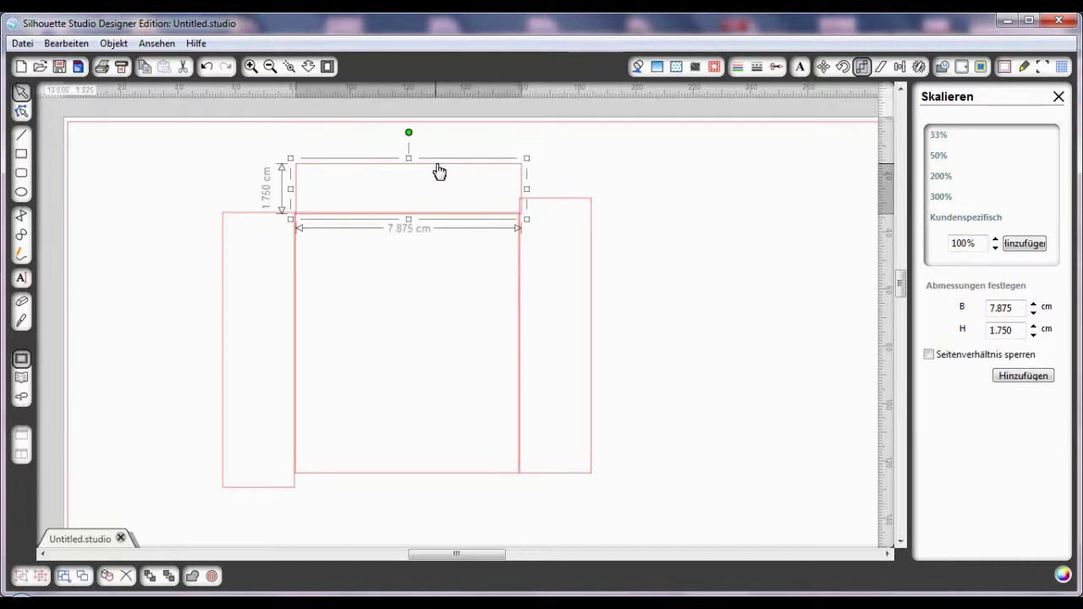
{"action": "scroll", "coordinate": [423, 427], "scroll_direction": "down", "scroll_amount": 3}
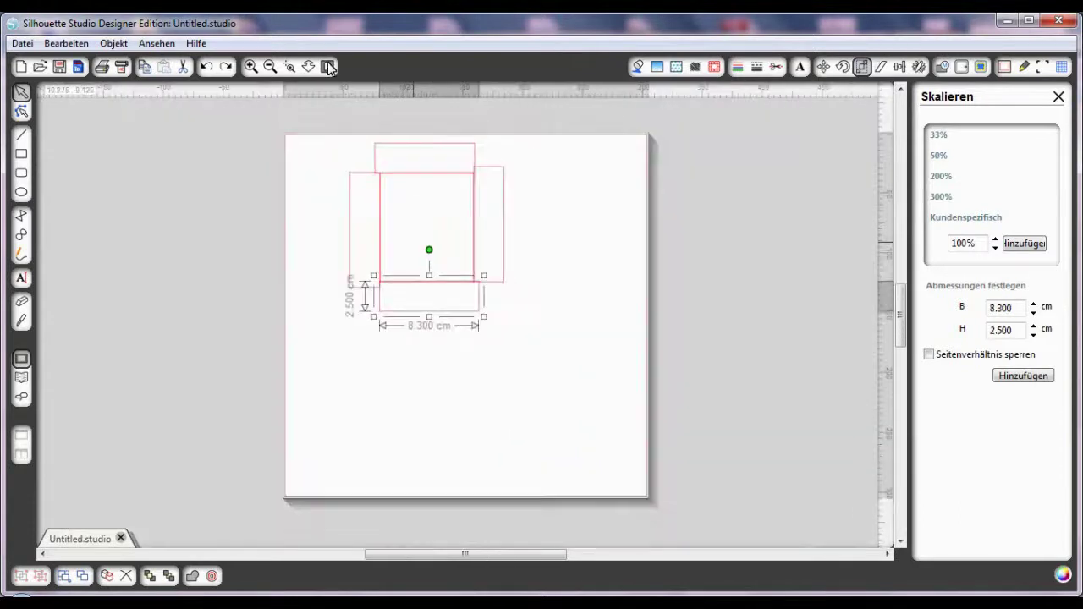
{"action": "left_click", "coordinate": [583, 362]}
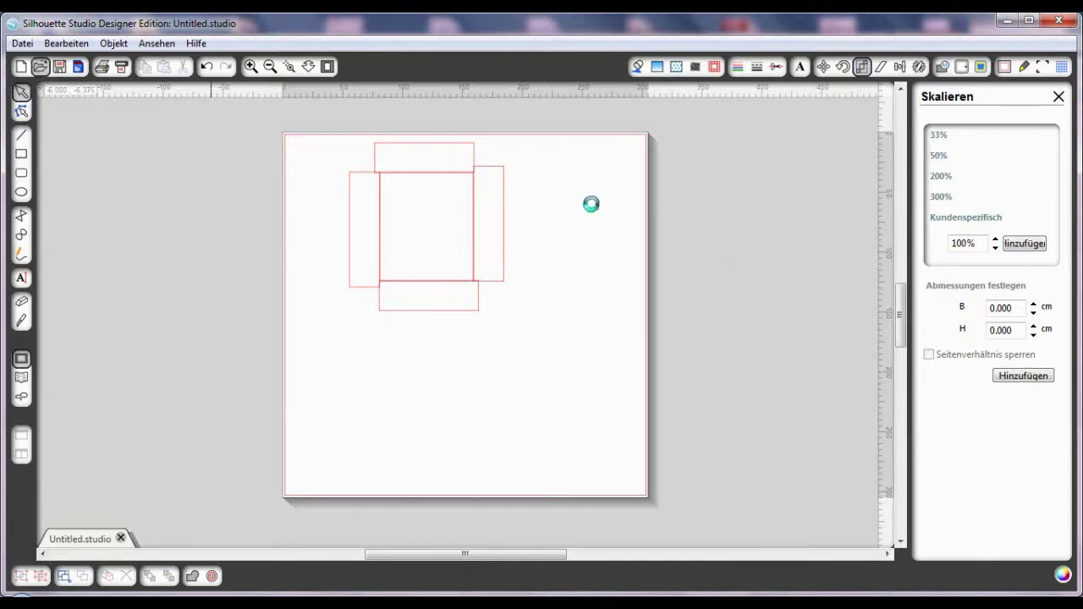
Open the border file 1a from the Bordüren linien folder
{"action": "left_click", "coordinate": [32, 66]}
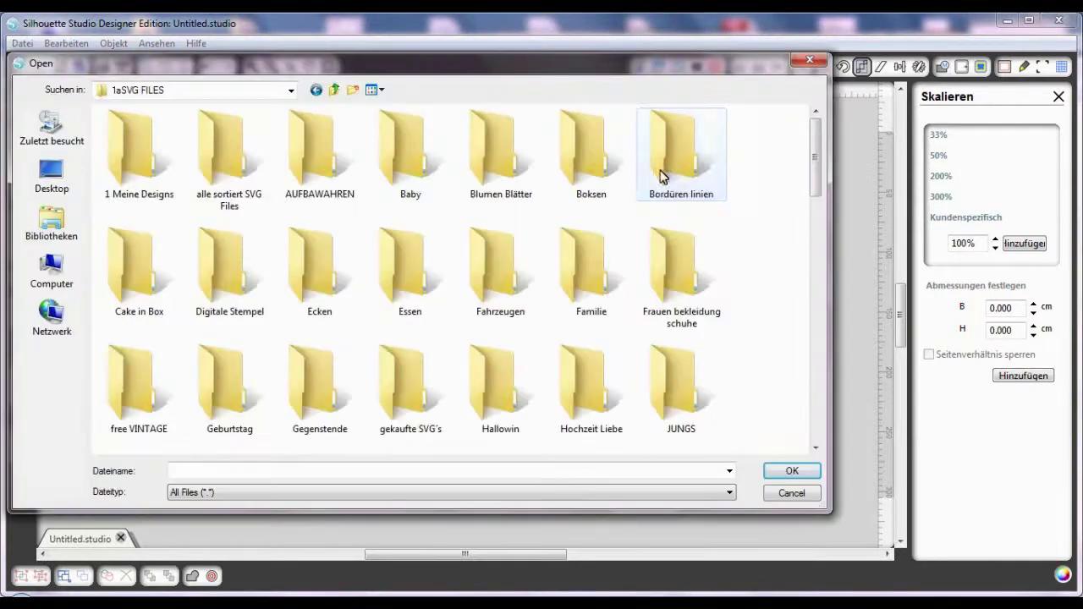
{"action": "double_click", "coordinate": [686, 175]}
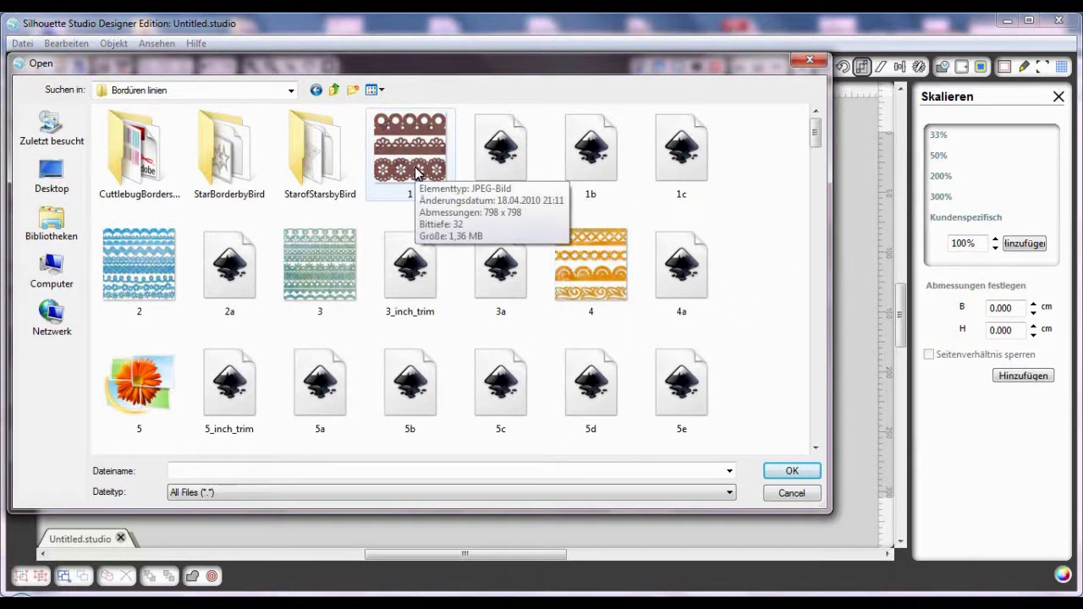
{"action": "left_click", "coordinate": [516, 163]}
{"action": "double_click", "coordinate": [516, 162]}
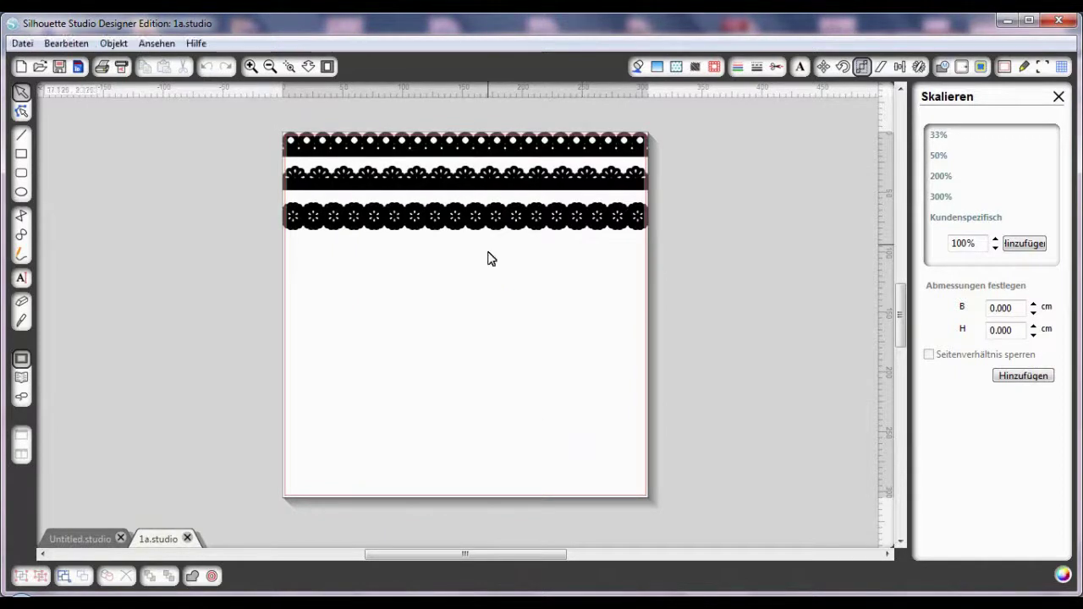
Enlarge the three black borders to about 54.96 × 14.64 cm and position them from the page's left side
{"action": "left_click_drag", "start_coordinate": [486, 232], "coordinate": [505, 330]}
{"action": "left_click_drag", "start_coordinate": [668, 338], "coordinate": [556, 338]}
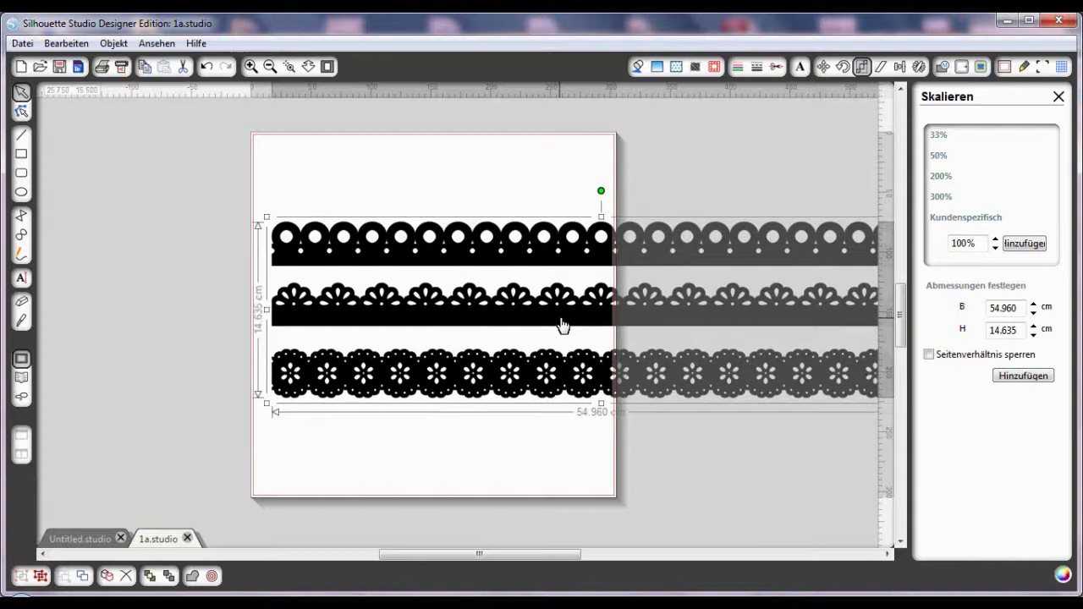
{"action": "left_click", "coordinate": [512, 191]}
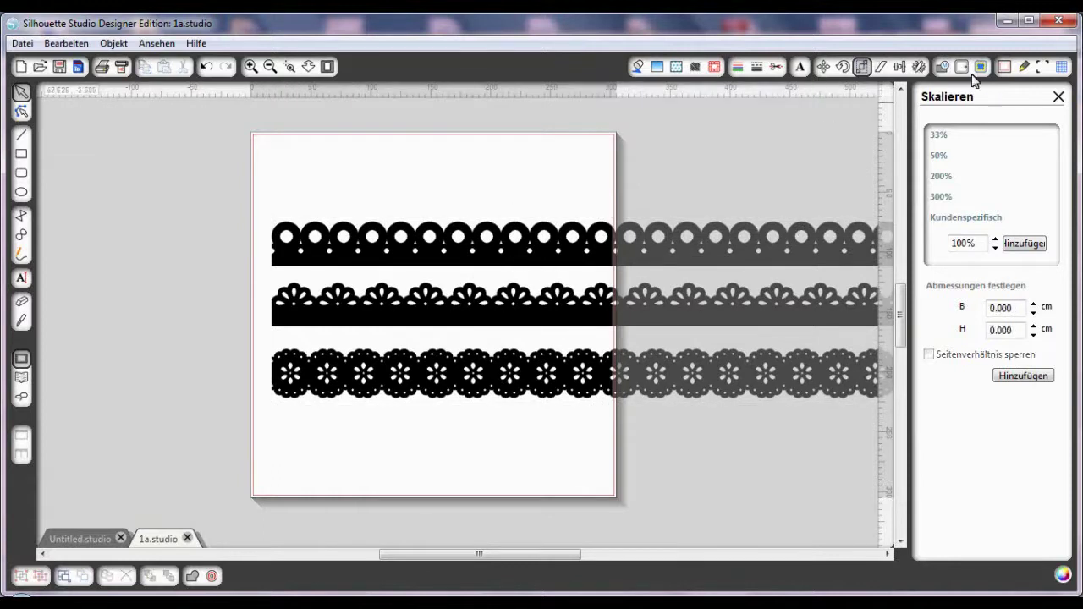
Trace the on-page section of the middle scalloped border with the high-pass filter turned off
{"action": "left_click", "coordinate": [776, 67]}
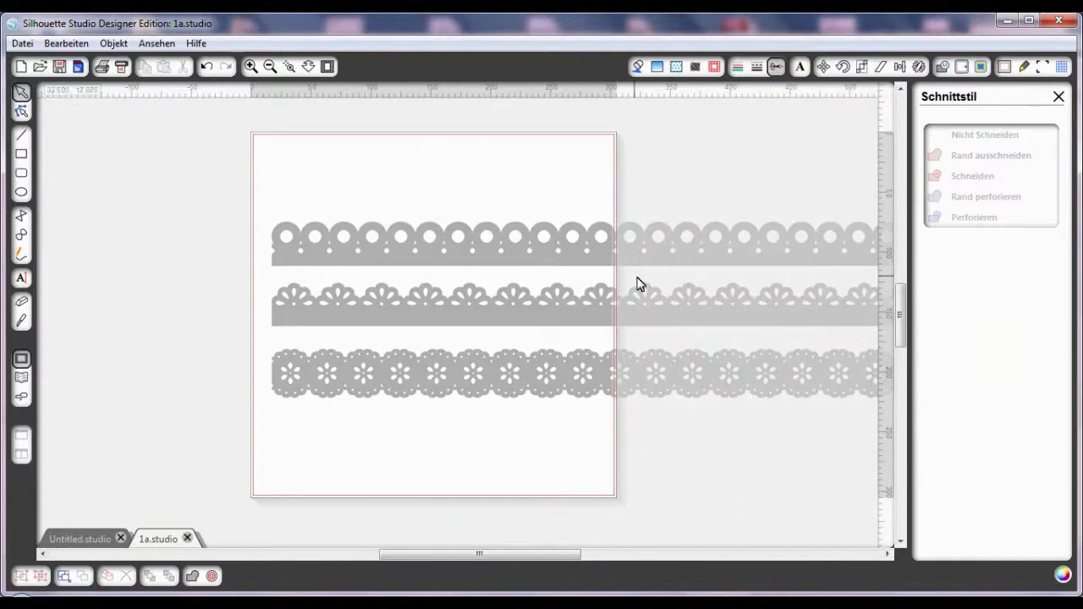
{"action": "left_click", "coordinate": [1057, 96]}
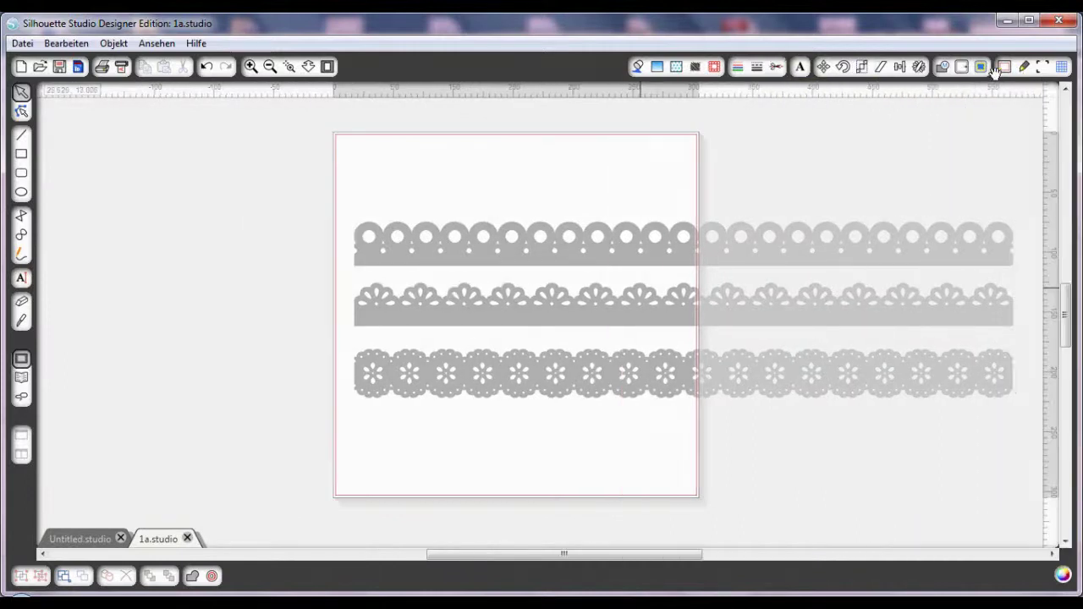
{"action": "left_click", "coordinate": [981, 68]}
{"action": "left_click", "coordinate": [955, 131]}
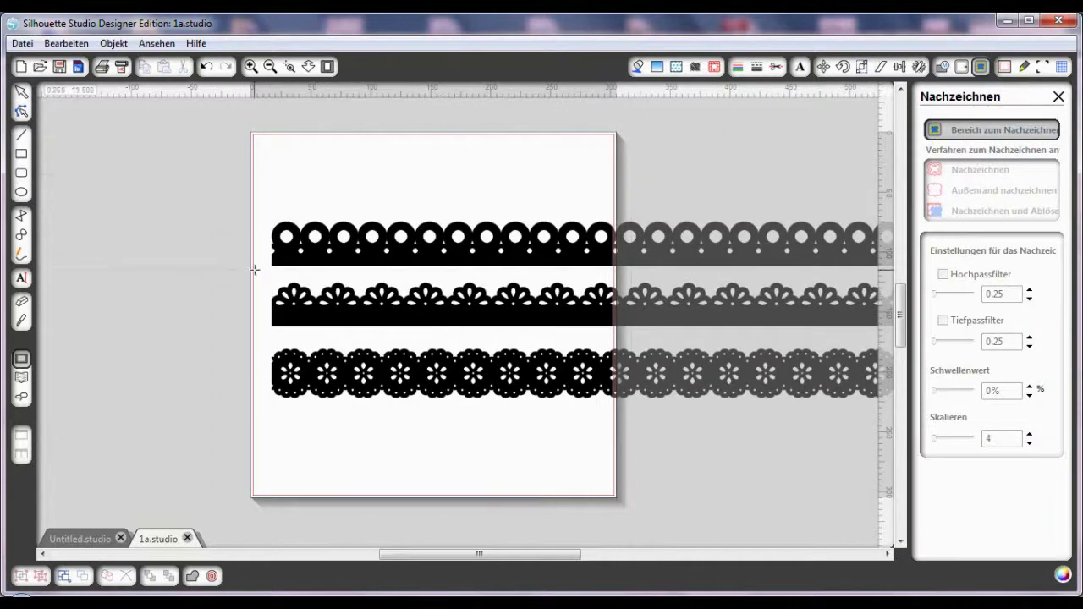
{"action": "mouse_move", "coordinate": [258, 272]}
{"action": "left_mouse_down"}
{"action": "mouse_move", "coordinate": [378, 335]}
{"action": "mouse_move", "coordinate": [601, 346]}
{"action": "left_mouse_up"}
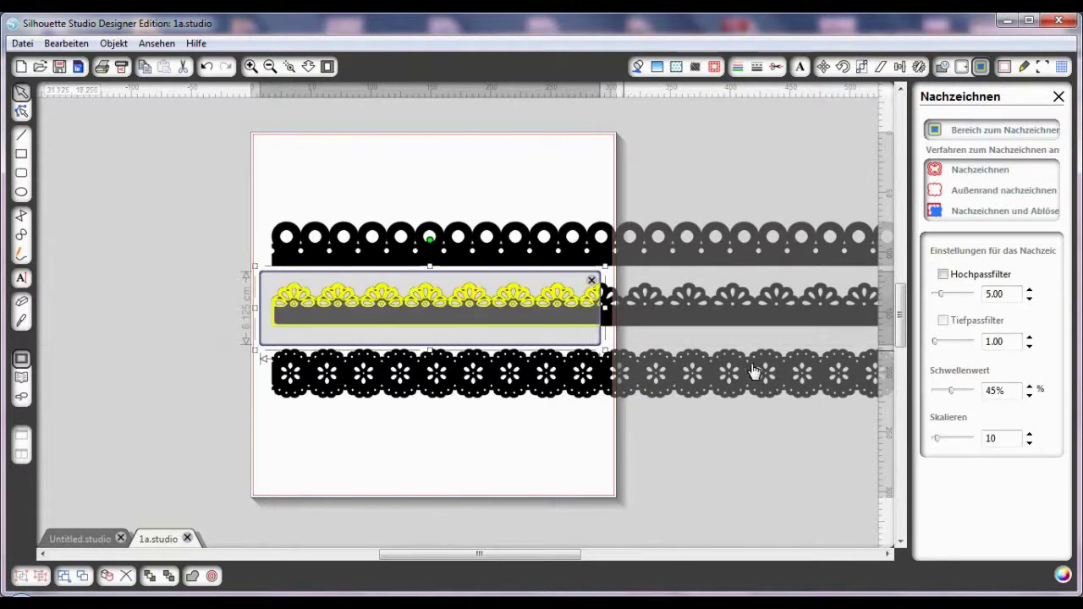
{"action": "left_click", "coordinate": [943, 276]}
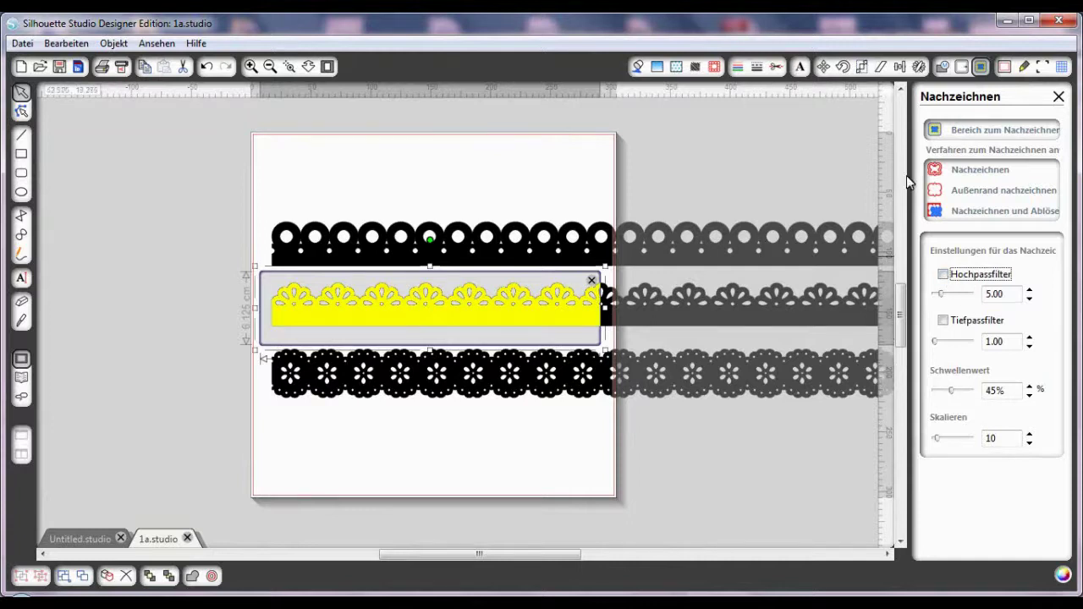
{"action": "left_click", "coordinate": [959, 175]}
Move the traced border outline below the three black borders and copy it
{"action": "left_click_drag", "start_coordinate": [515, 296], "coordinate": [525, 440]}
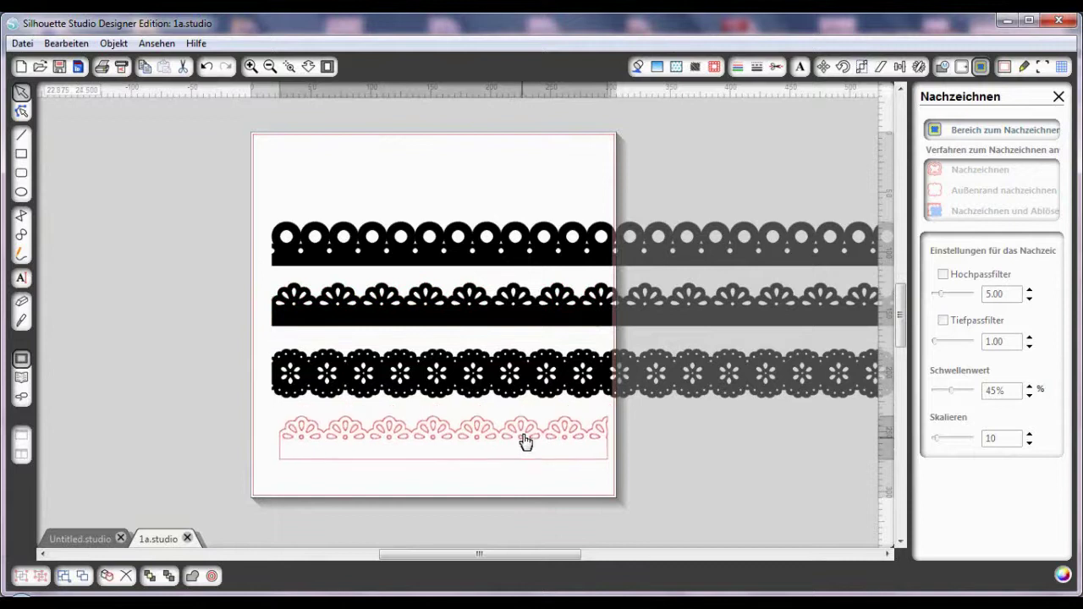
{"action": "right_click", "coordinate": [525, 446]}
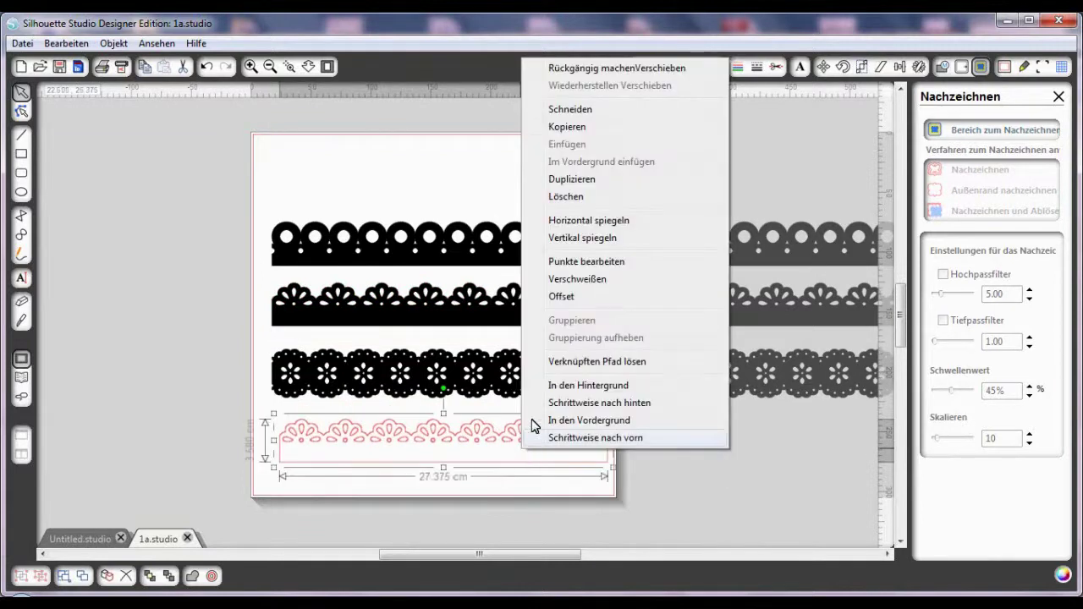
{"action": "left_click", "coordinate": [590, 135]}
Paste the traced border into the Untitled document and place it below the box template
{"action": "left_click", "coordinate": [85, 539]}
{"action": "right_click", "coordinate": [382, 372]}
{"action": "left_click", "coordinate": [436, 401]}
{"action": "left_click_drag", "start_coordinate": [462, 461], "coordinate": [461, 423]}
Rotate the pasted border by 180°
{"action": "left_click", "coordinate": [775, 68]}
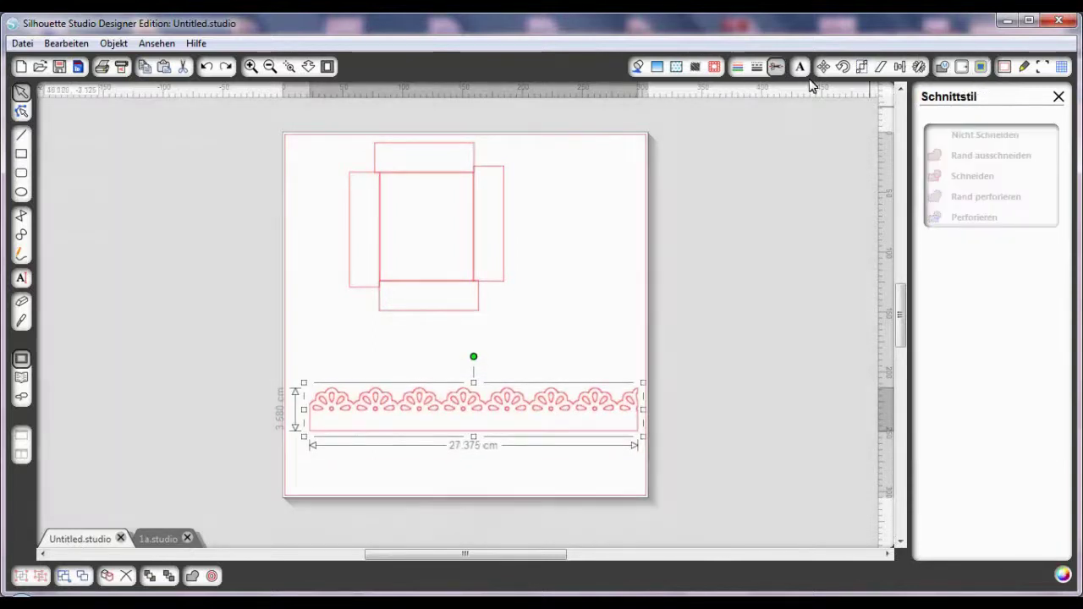
{"action": "left_click", "coordinate": [842, 67]}
{"action": "left_click", "coordinate": [948, 176]}
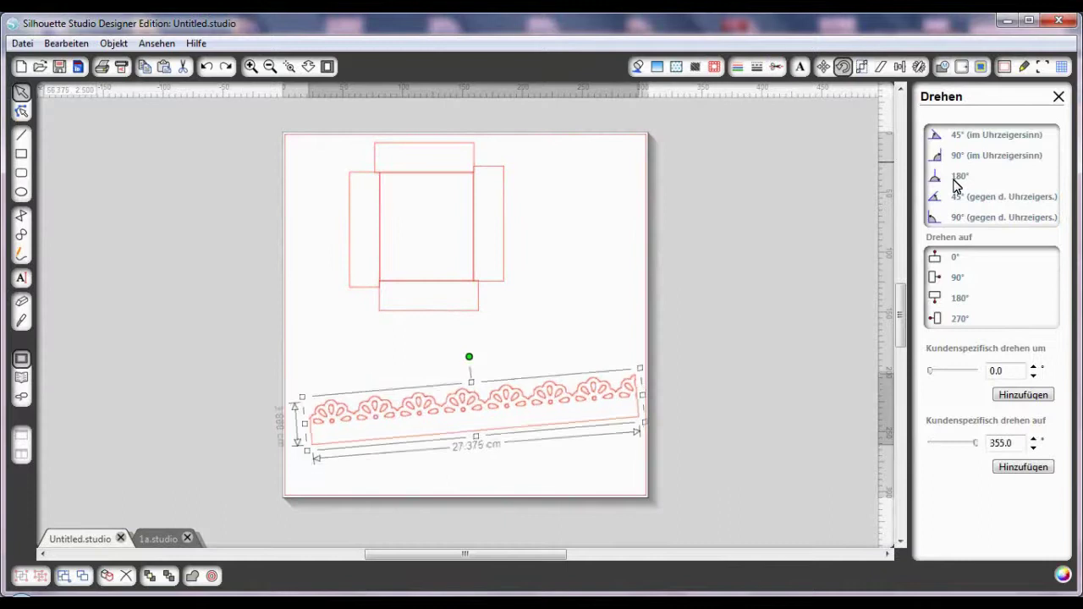
Straighten the lace border to a 180° rotation and position it horizontally below the box template
{"action": "left_click_drag", "start_coordinate": [465, 417], "coordinate": [476, 414]}
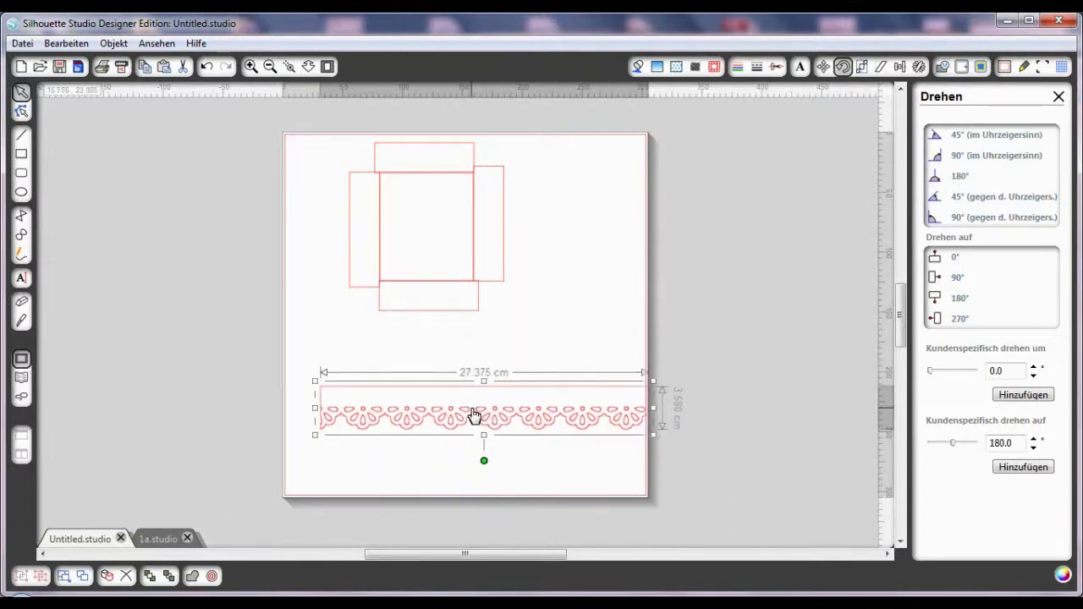
{"action": "scroll", "coordinate": [428, 355], "scroll_direction": "down", "scroll_amount": 1}
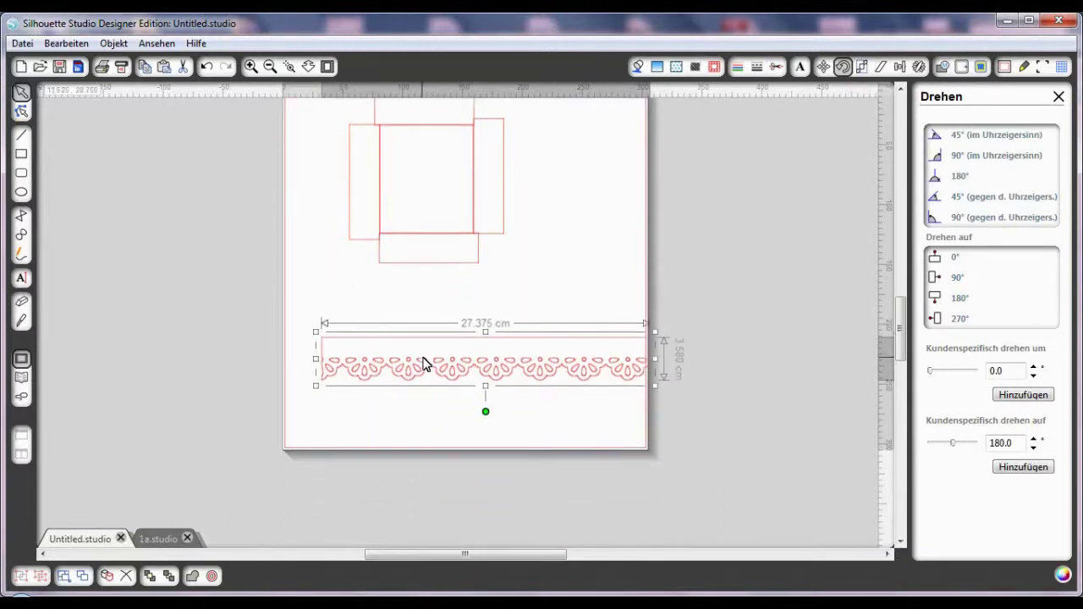
Move the template's bottom flap rectangle onto the lace border and centre it over the first two full scallops
{"action": "key", "text": "ctrl+z"}
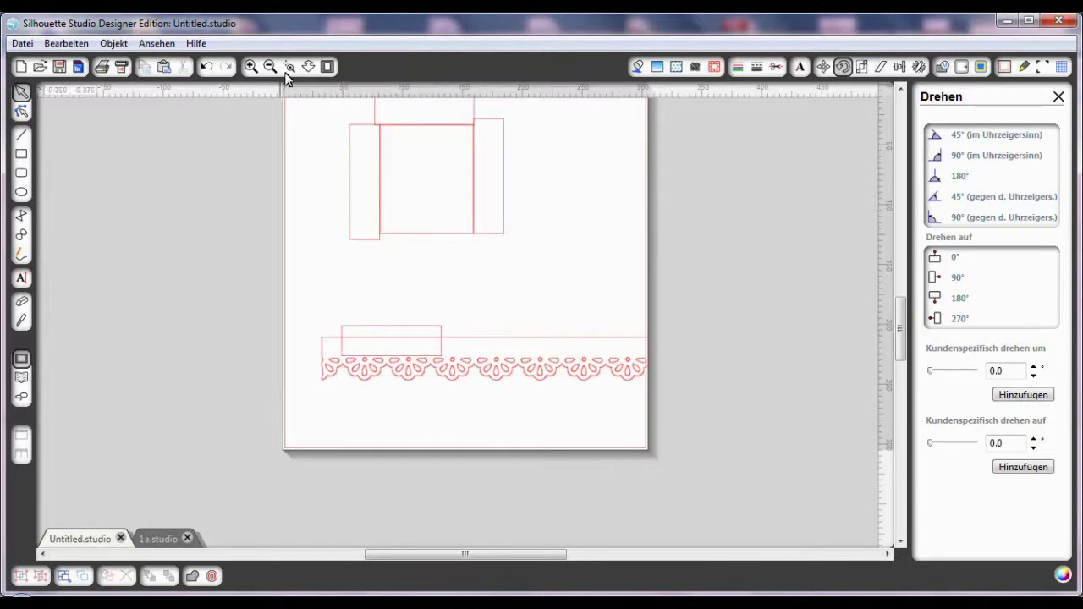
{"action": "left_click_drag", "start_coordinate": [460, 394], "coordinate": [461, 394]}
{"action": "scroll", "coordinate": [556, 393], "scroll_direction": "up", "scroll_amount": 1}
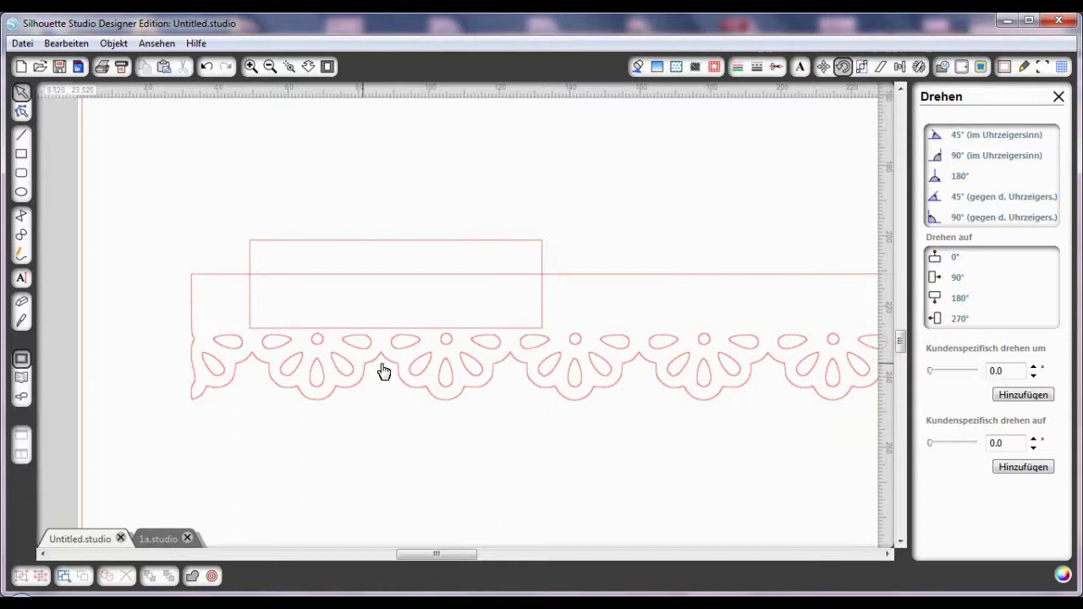
{"action": "left_click_drag", "start_coordinate": [505, 331], "coordinate": [491, 331]}
{"action": "left_click", "coordinate": [491, 330]}
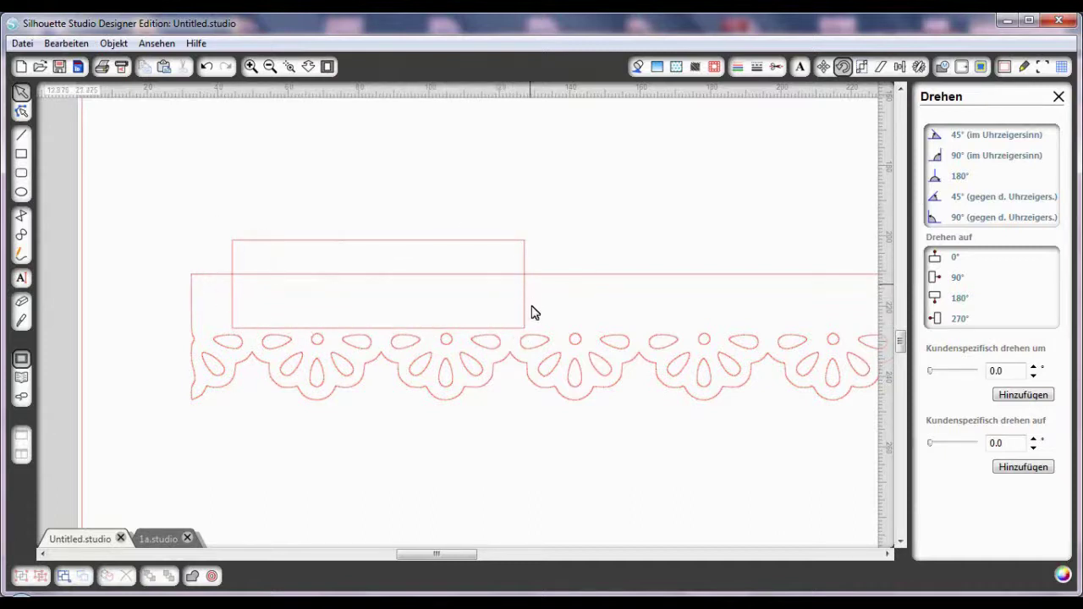
Activate the Knife tool with the straight cut for trimming the lace border
{"action": "left_click", "coordinate": [23, 321]}
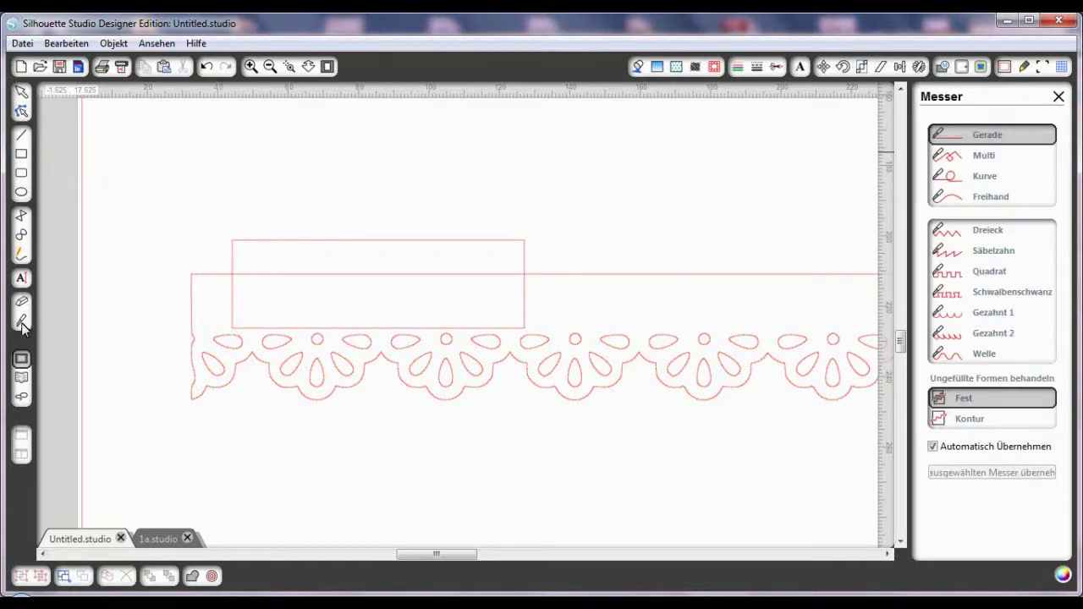